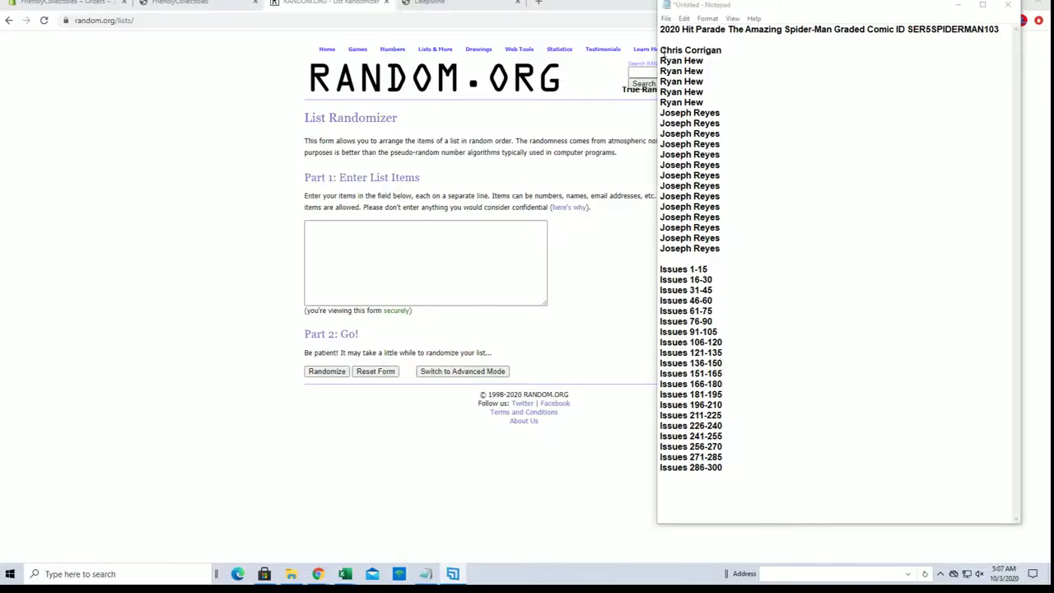
Copy the 20 owner names from the notes into RANDOM.ORG's List Randomizer box
left_click_drag(661, 50, 747, 258)
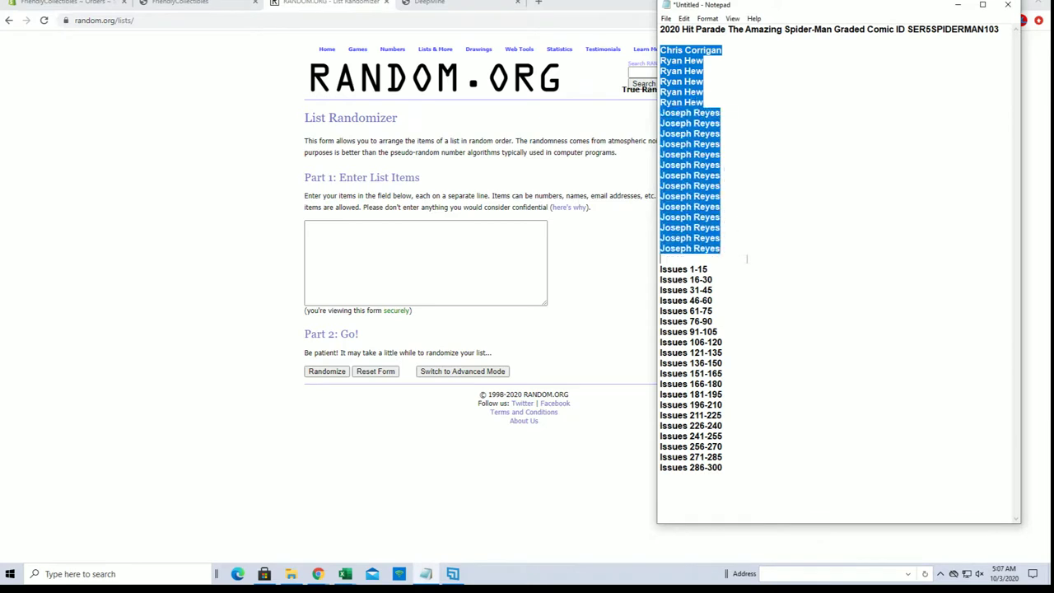
right_click(742, 186)
left_click(803, 223)
left_click(407, 253)
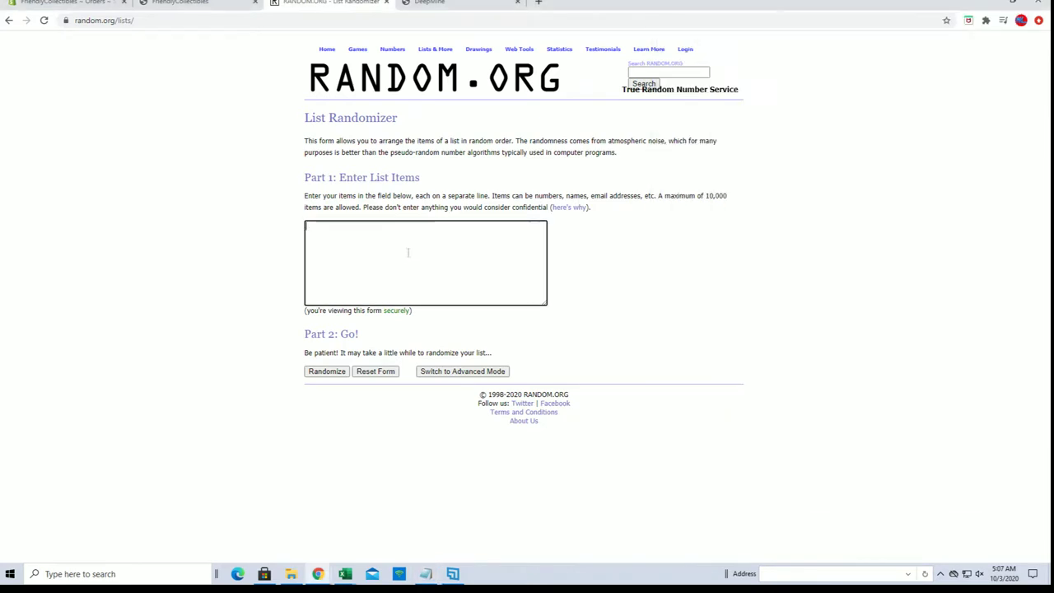
right_click(407, 252)
left_click(434, 335)
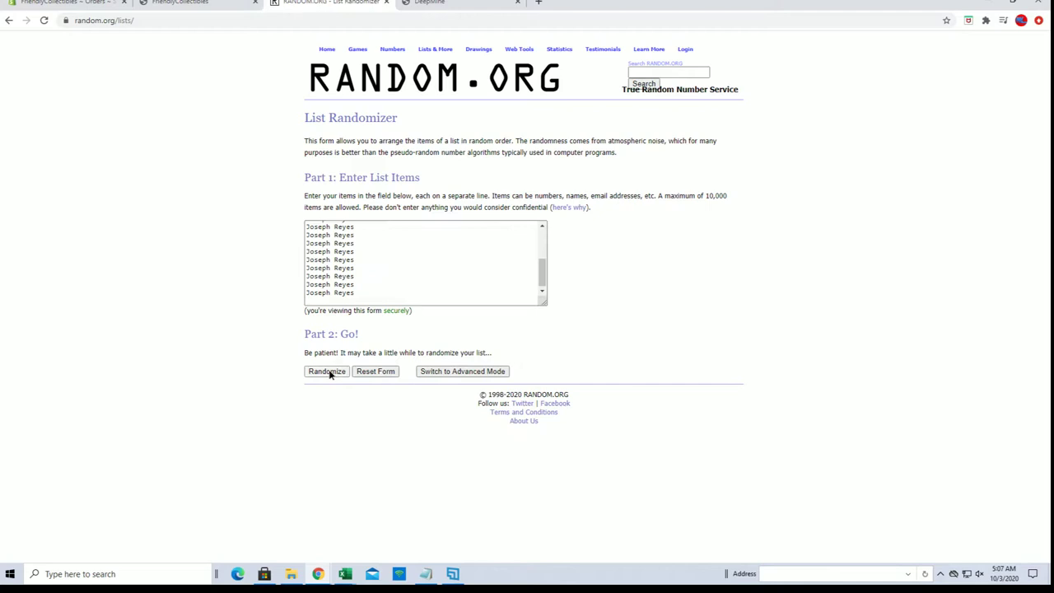
Randomize the owner name list seven times
left_click(326, 372)
left_click(317, 392)
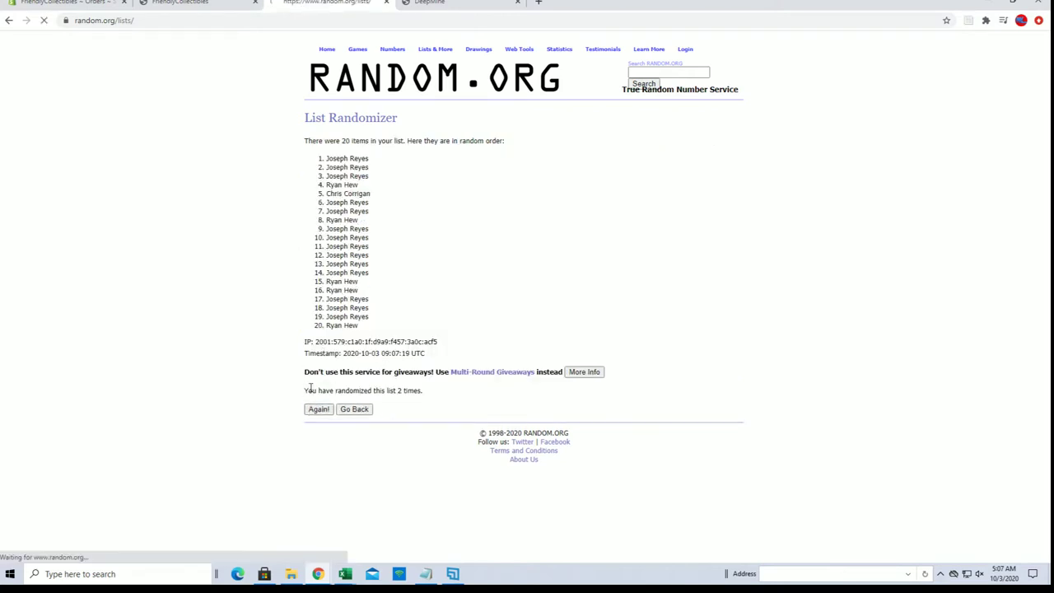
left_click(317, 410)
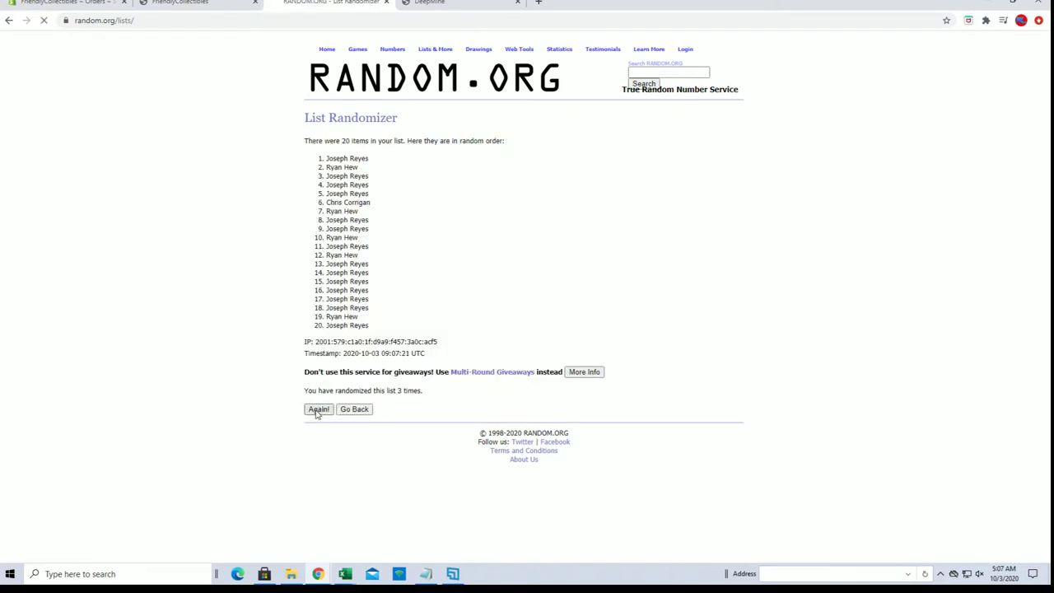
left_click(317, 410)
left_click(317, 410)
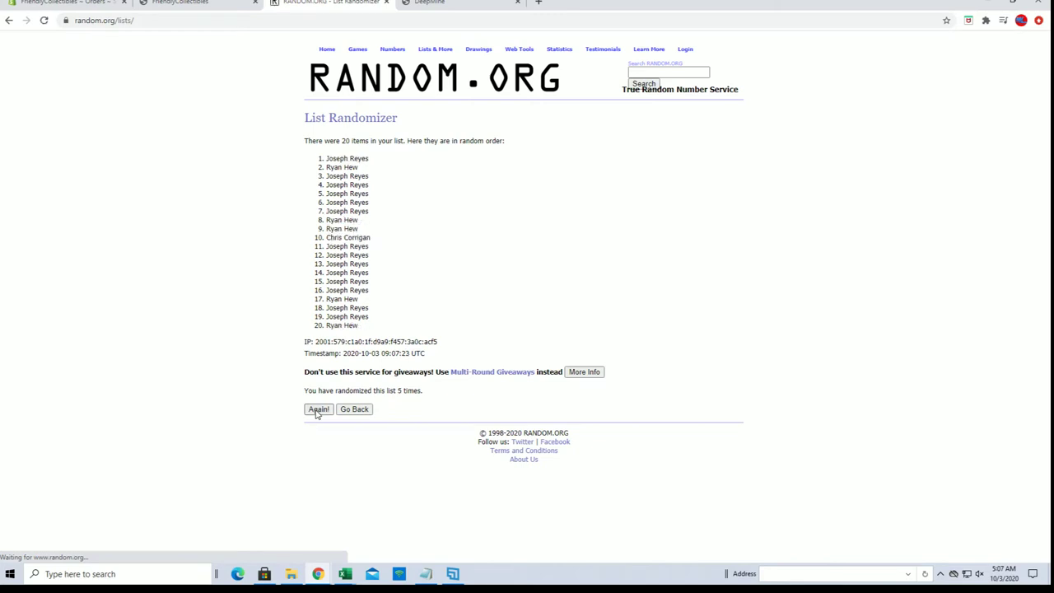
left_click(317, 410)
left_click(319, 410)
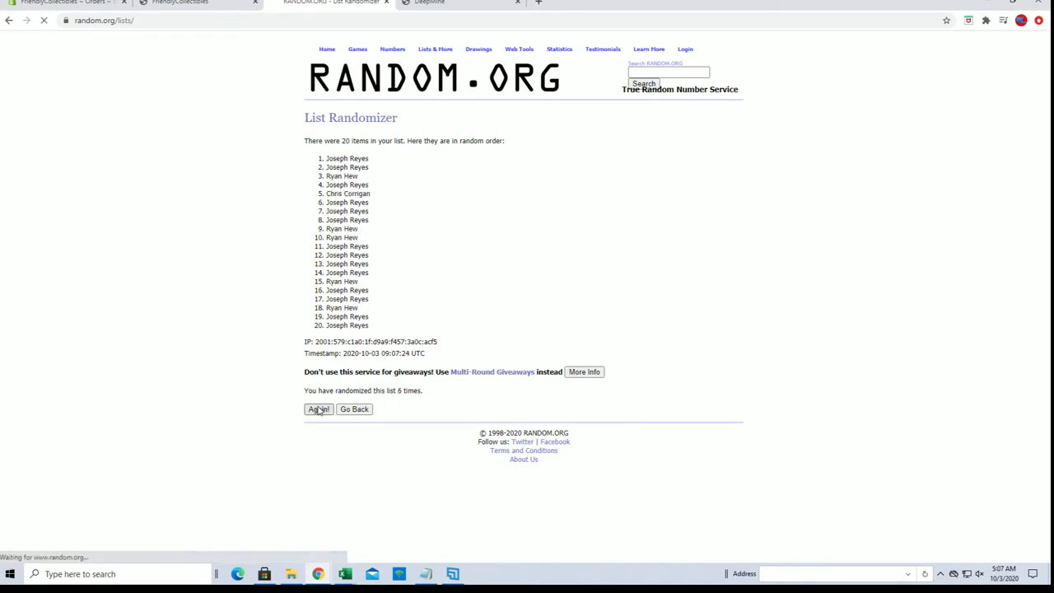
Copy the final shuffled name order and go back to the Excel workbook
left_click_drag(326, 158, 388, 327)
right_click(372, 277)
left_click(383, 285)
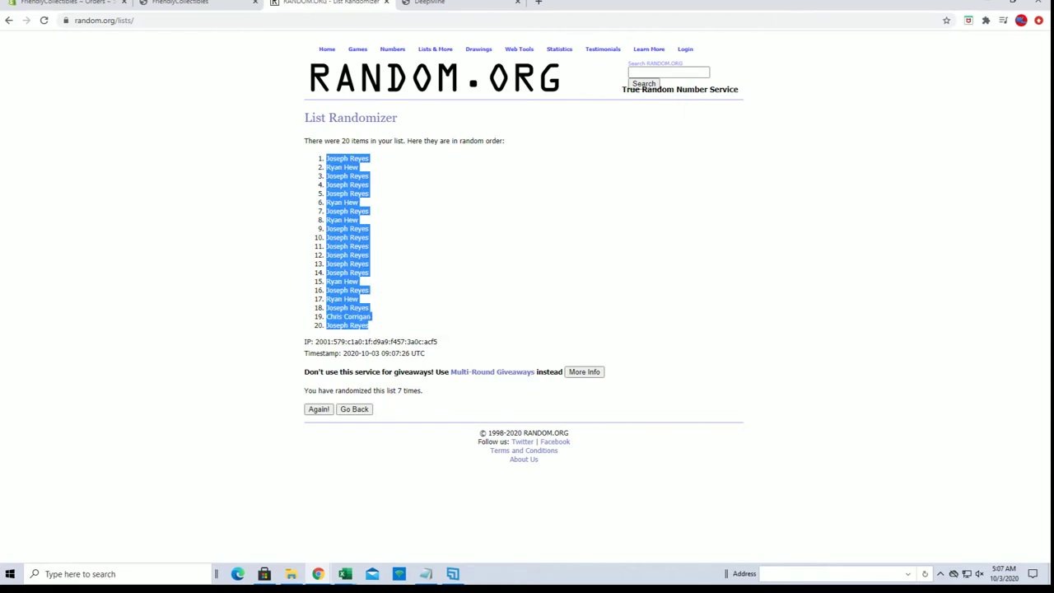
key("alt+Tab")
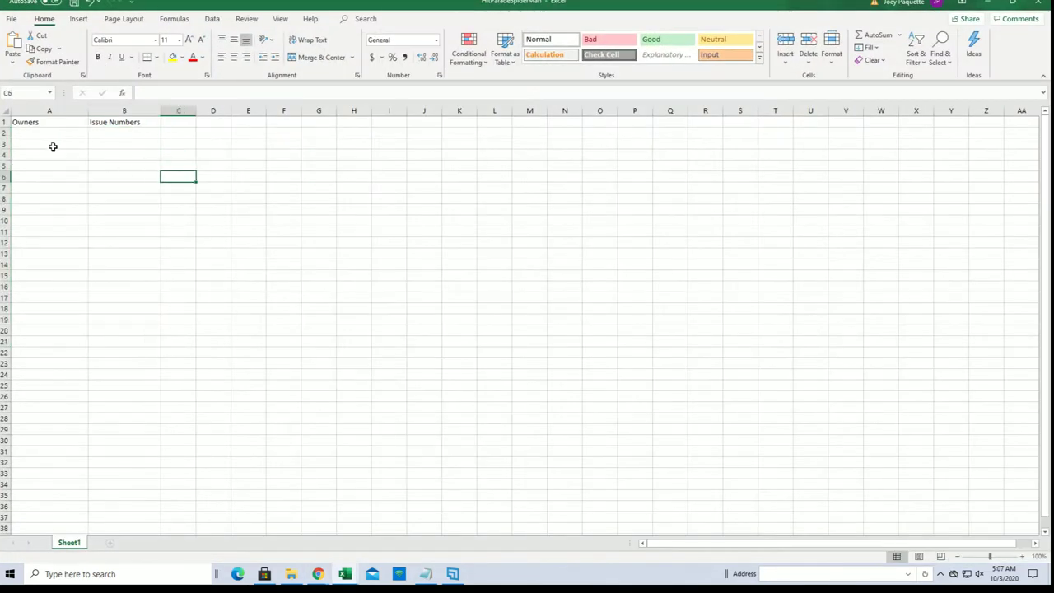
Paste the shuffled owner names into A2:A21 as plain text
left_click(44, 134)
right_click(44, 134)
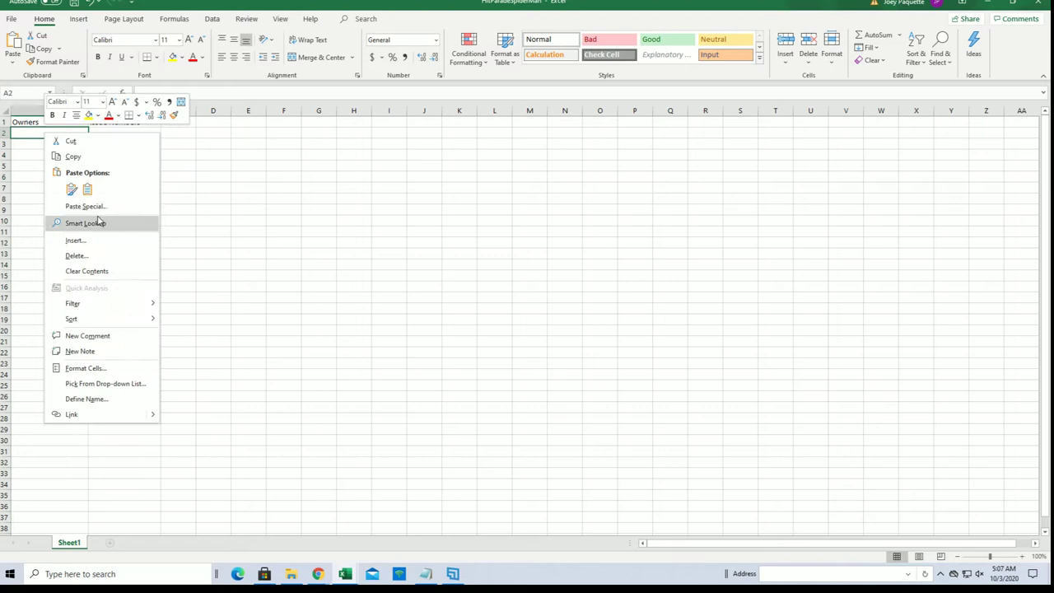
left_click(68, 205)
left_click(26, 145)
left_click(159, 301)
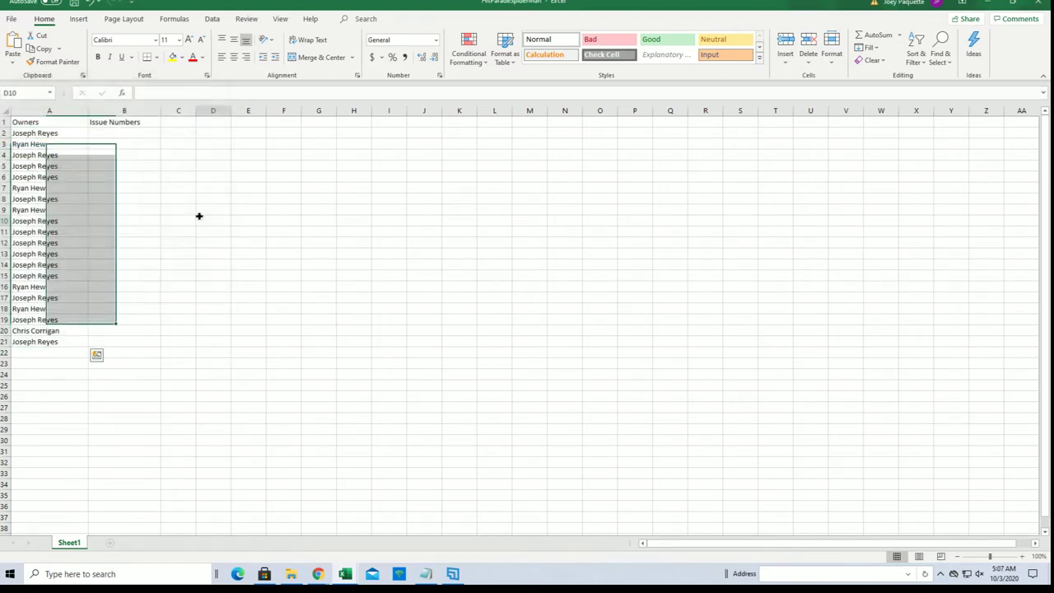
left_click(200, 217)
Narrow column A to fit the names and select cell B2
left_click_drag(89, 110, 63, 110)
left_click(107, 141)
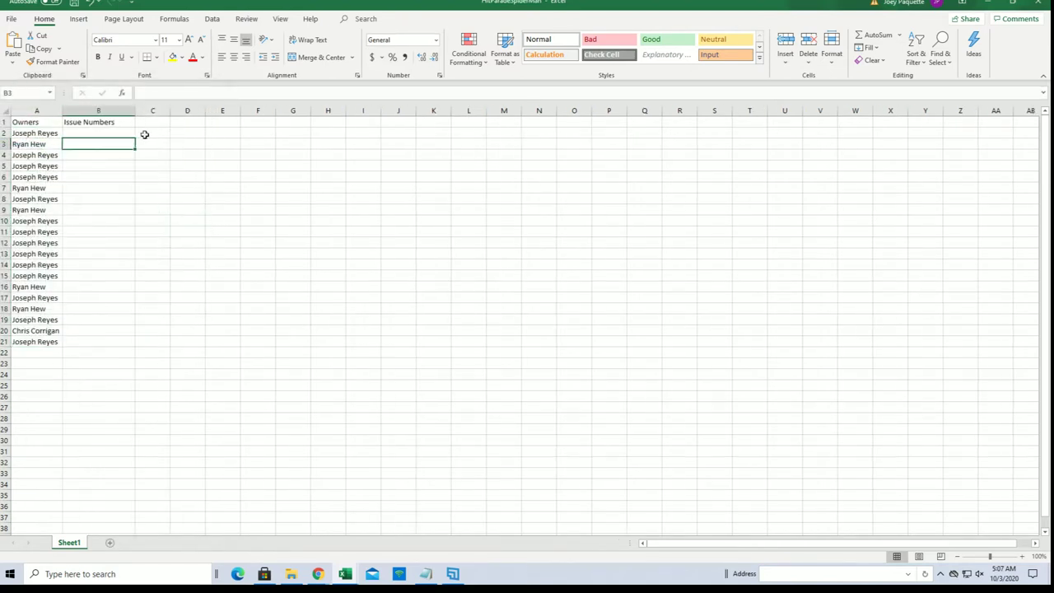
left_click(104, 134)
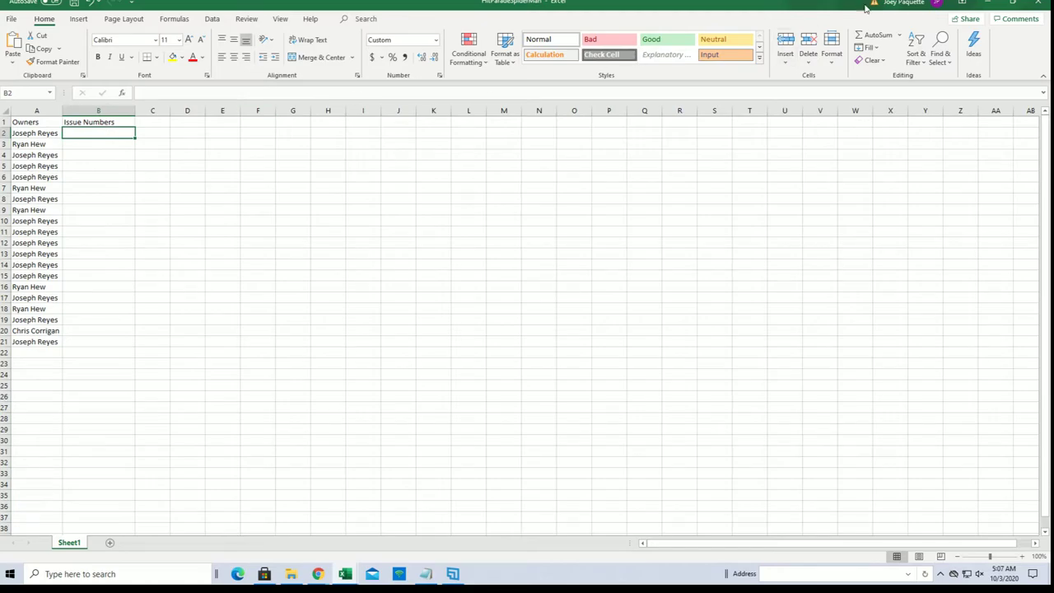
Copy the 20 Issues range lines from the notes into a fresh List Randomizer box
left_click(986, 2)
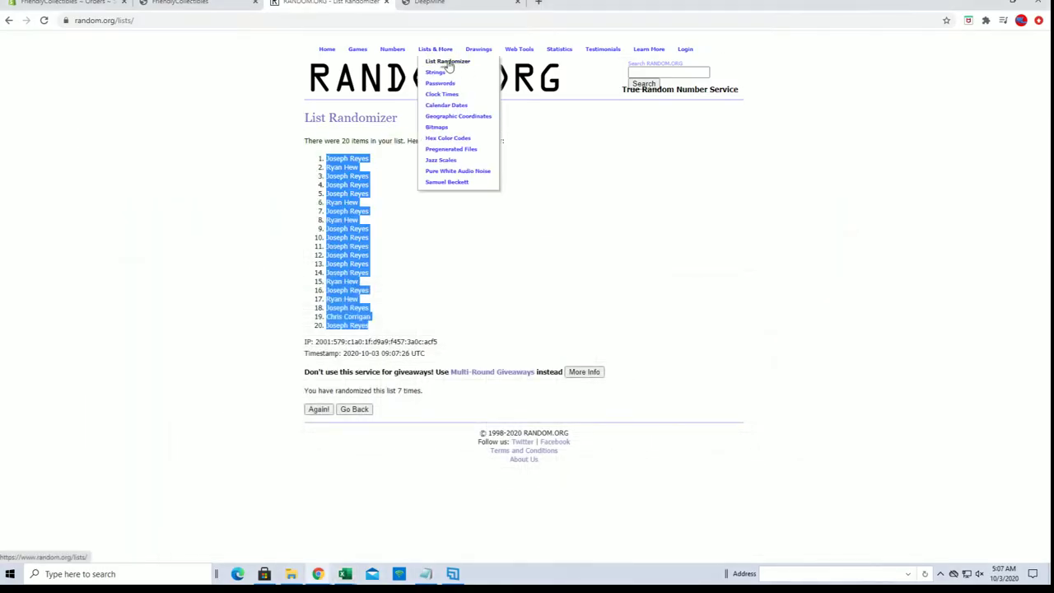
left_click(446, 61)
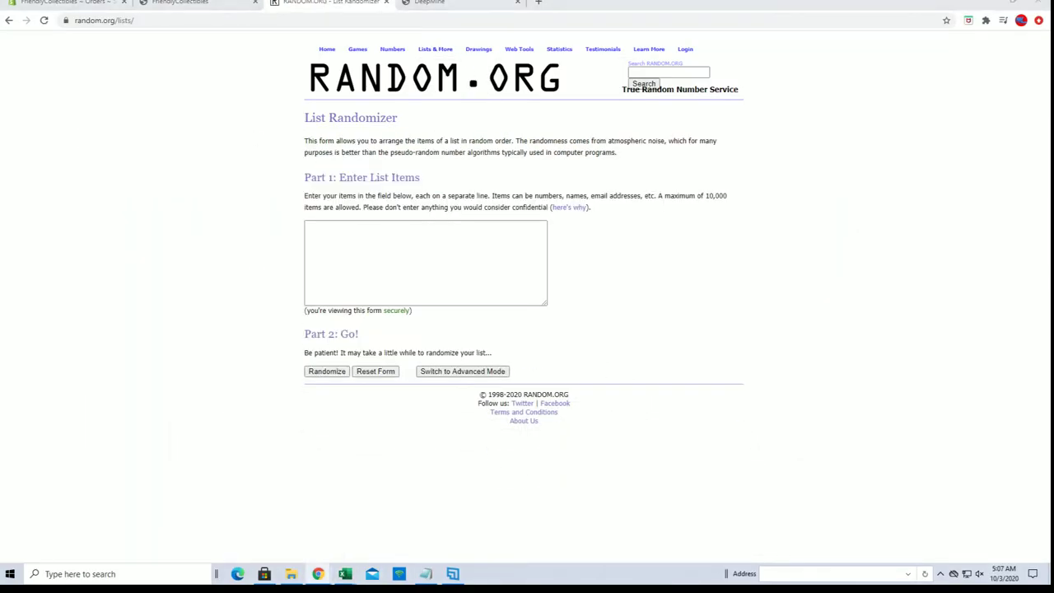
left_click(425, 573)
left_click(688, 312)
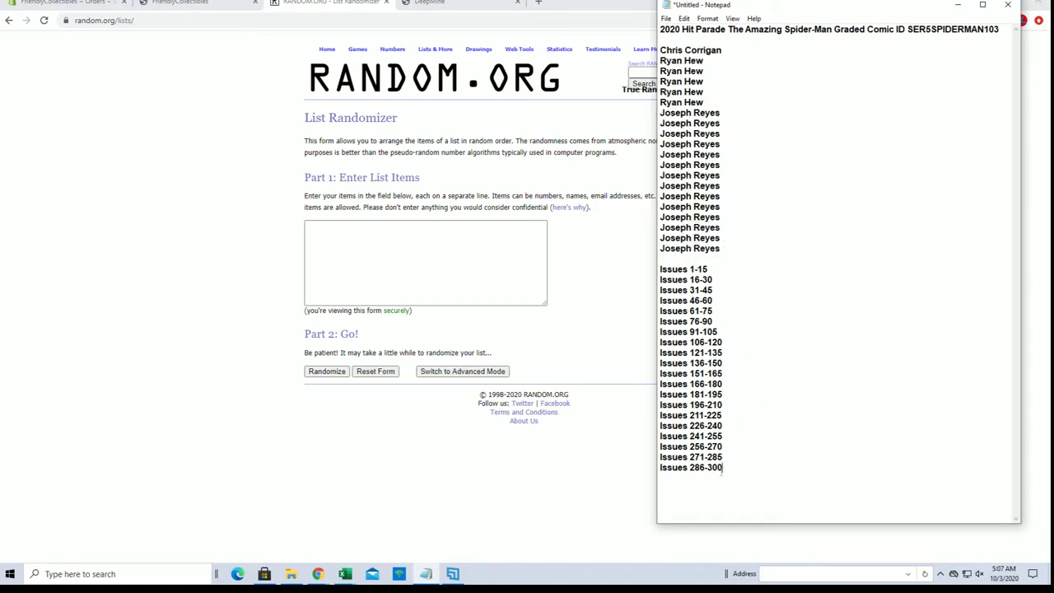
left_click_drag(723, 467, 637, 273)
right_click(697, 287)
left_click(718, 321)
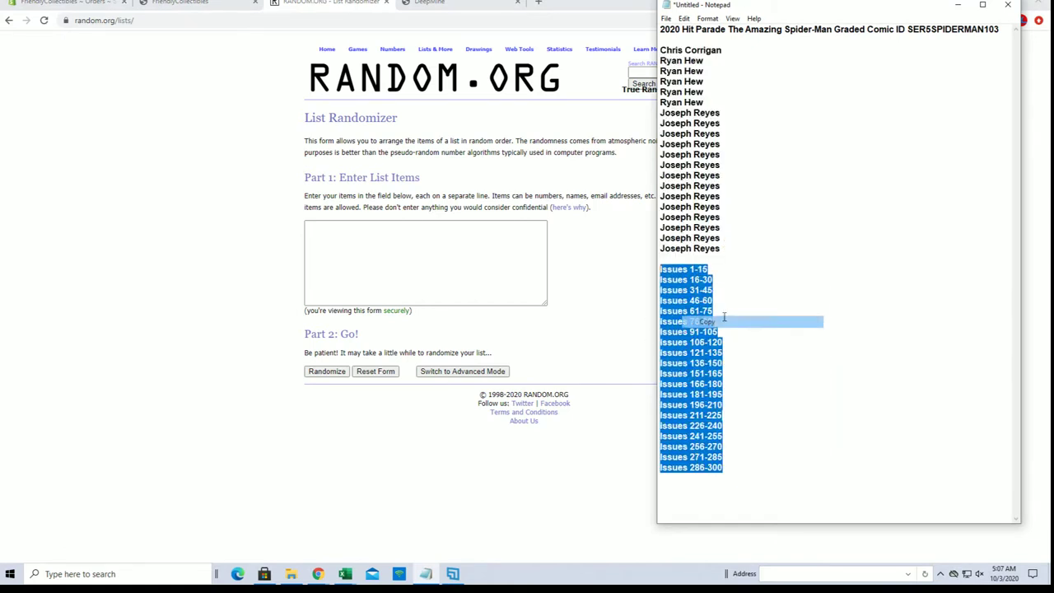
left_click(355, 216)
left_click(339, 228)
right_click(338, 230)
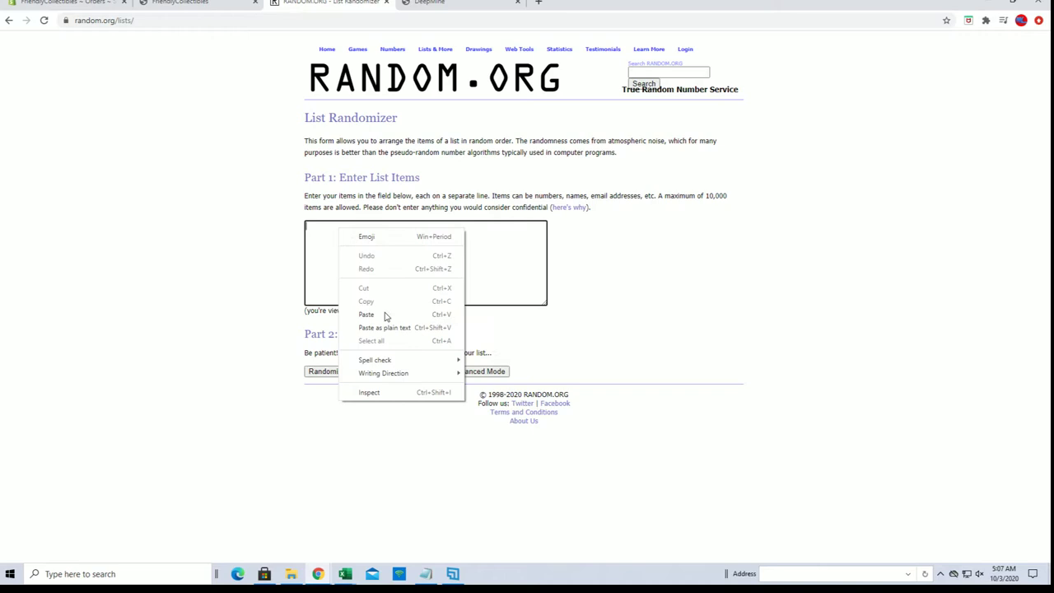
left_click(366, 314)
Randomize the issue ranges seven times
left_click(322, 371)
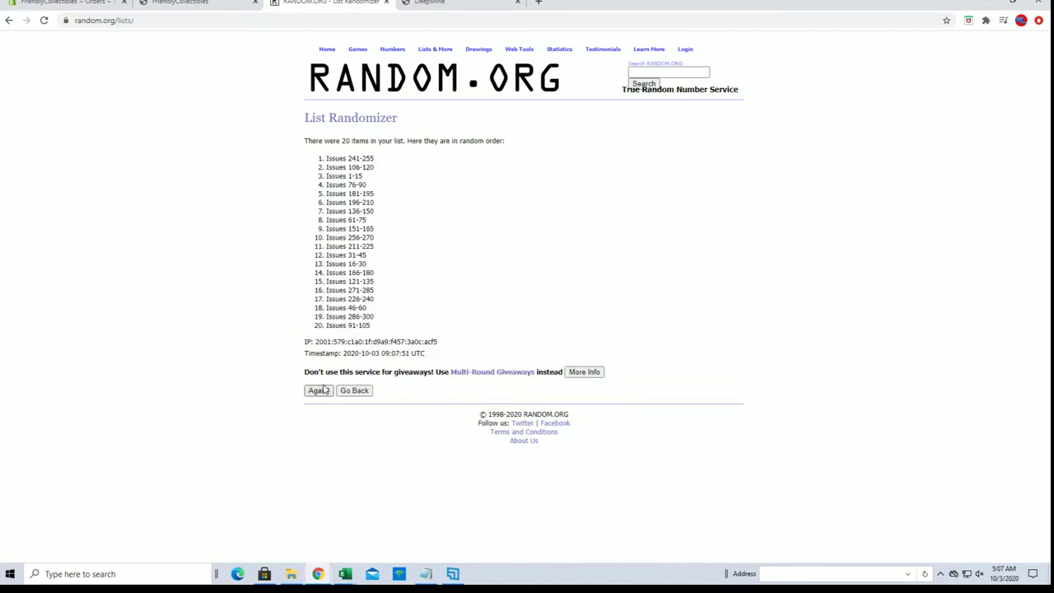
left_click(318, 390)
left_click(319, 410)
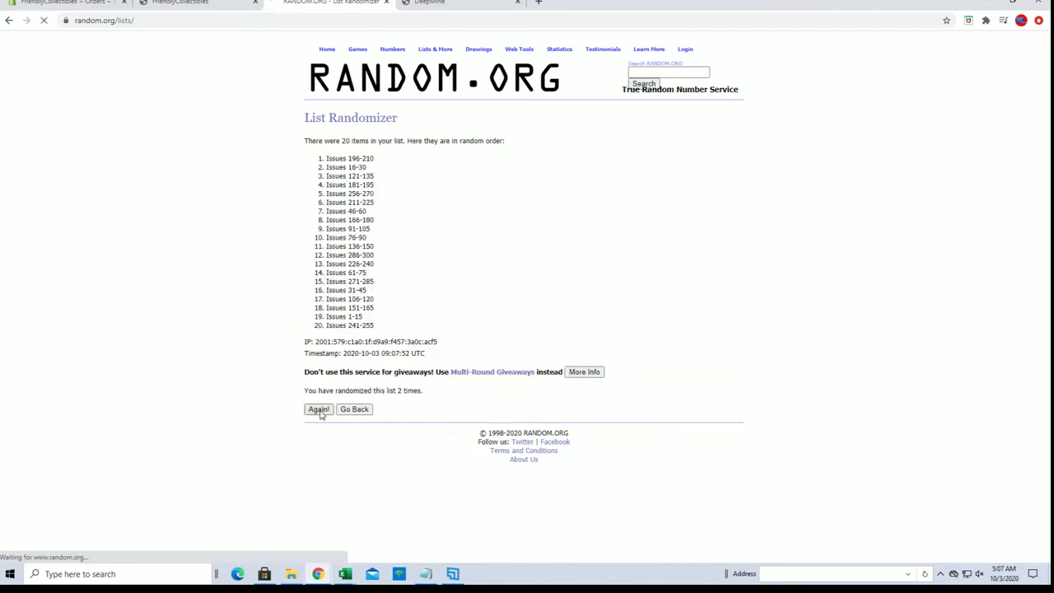
left_click(319, 410)
left_click(319, 410)
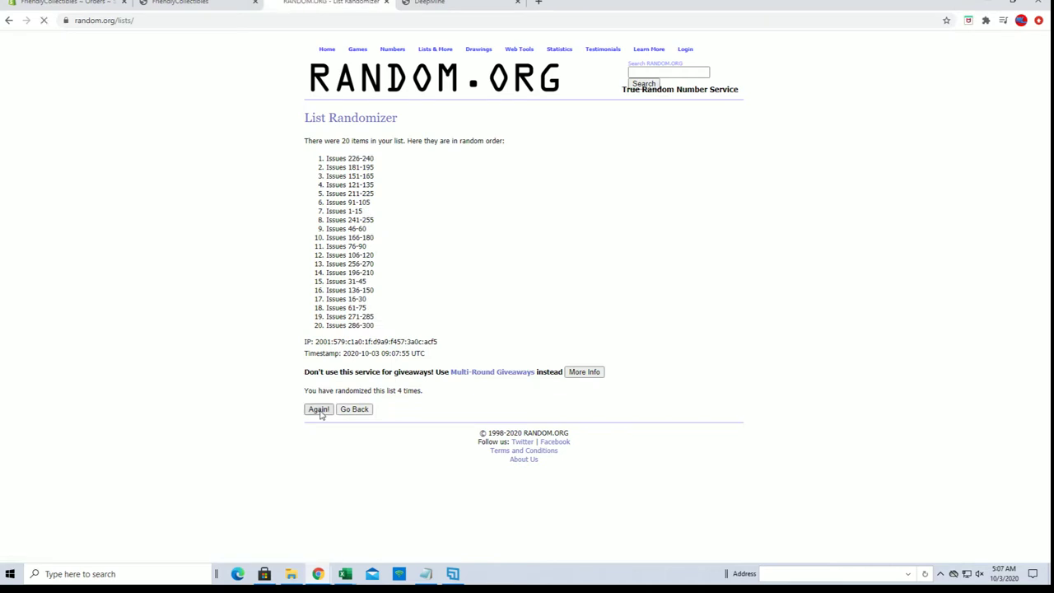
left_click(319, 410)
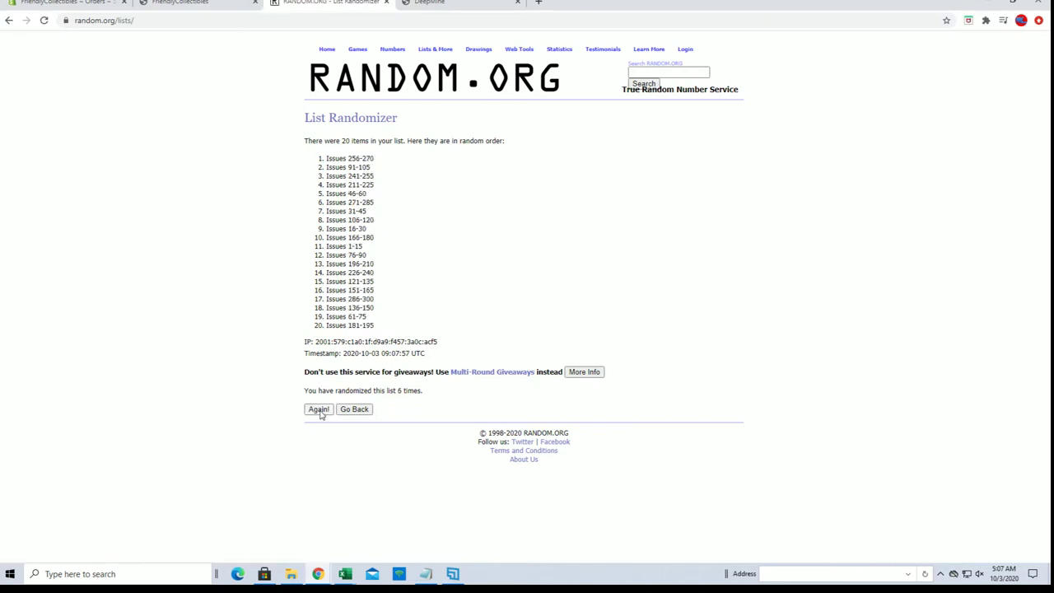
left_click(319, 410)
Copy the shuffled issue ranges and return to the Excel spreadsheet
left_click_drag(323, 159, 393, 327)
right_click(373, 270)
left_click(395, 277)
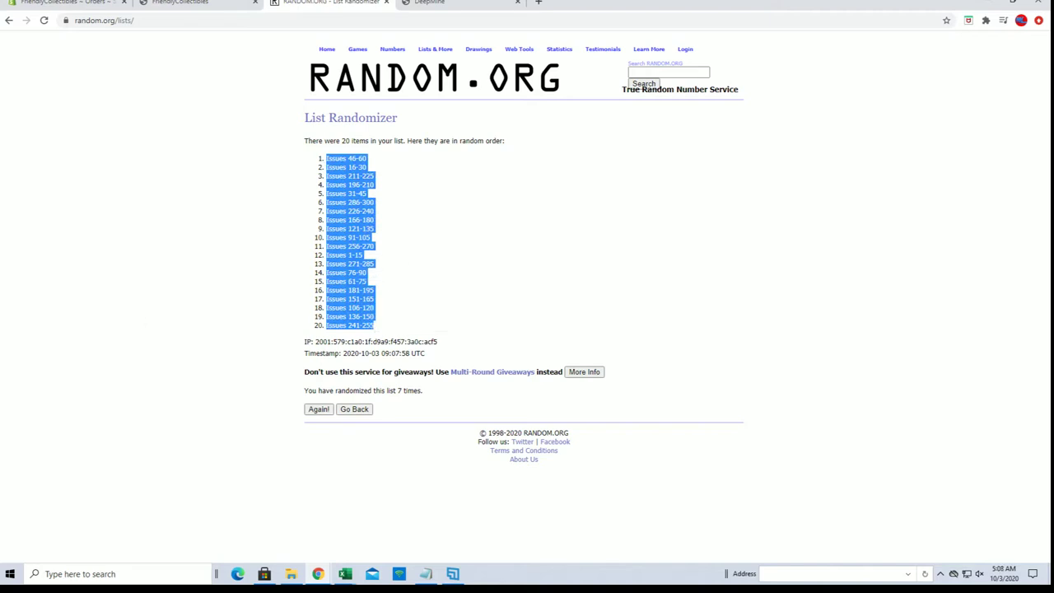
key("alt+Tab")
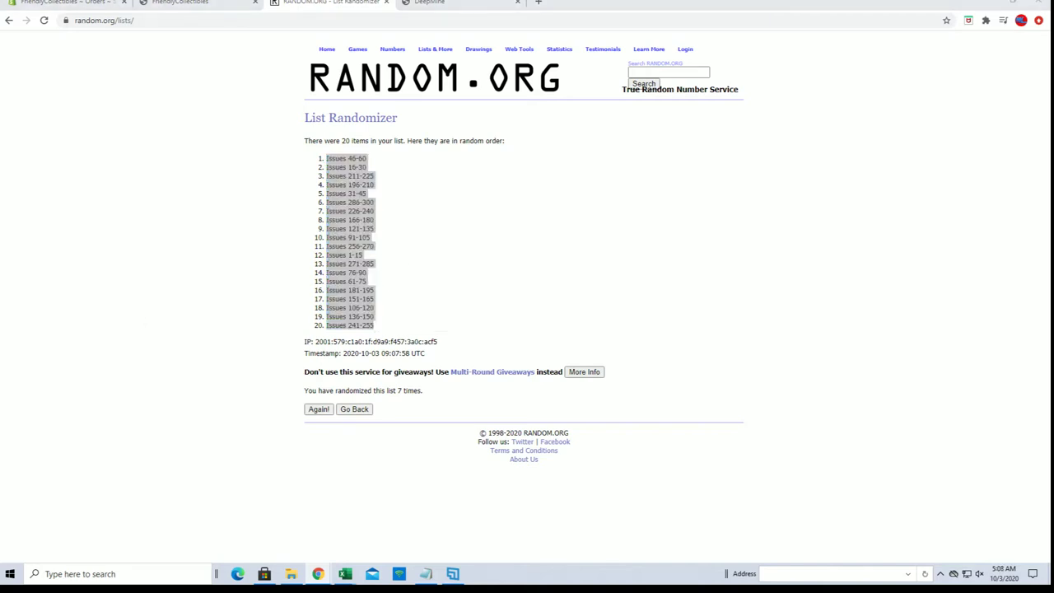
key("alt+Tab")
key("alt+Tab")
Try pasting the issue ranges into B2 as Unicode Text, then undo the two-column split
right_click(86, 130)
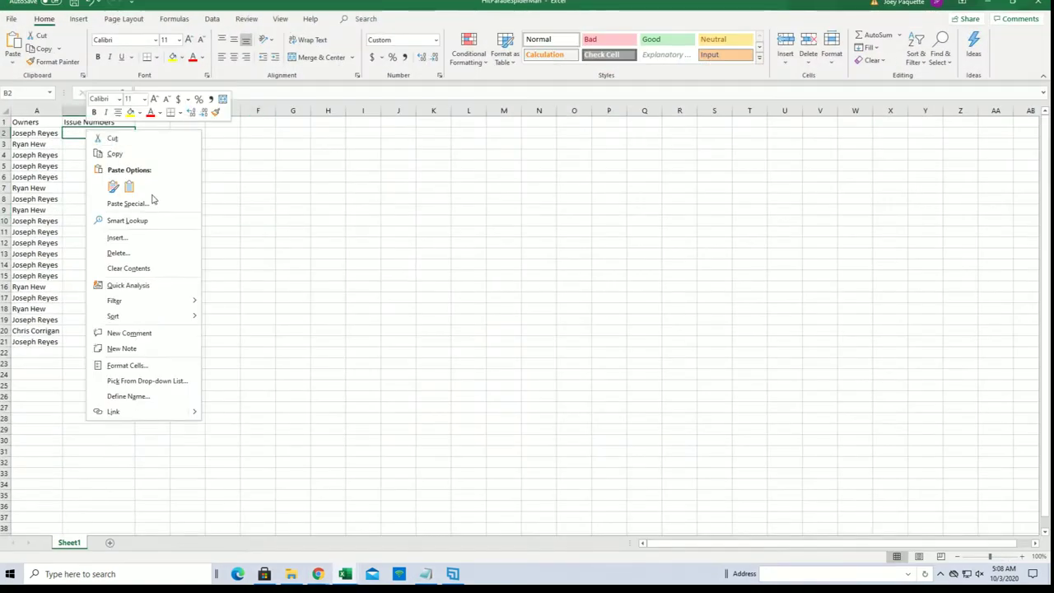
left_click(127, 203)
left_click(91, 140)
left_click(219, 297)
left_click(254, 251)
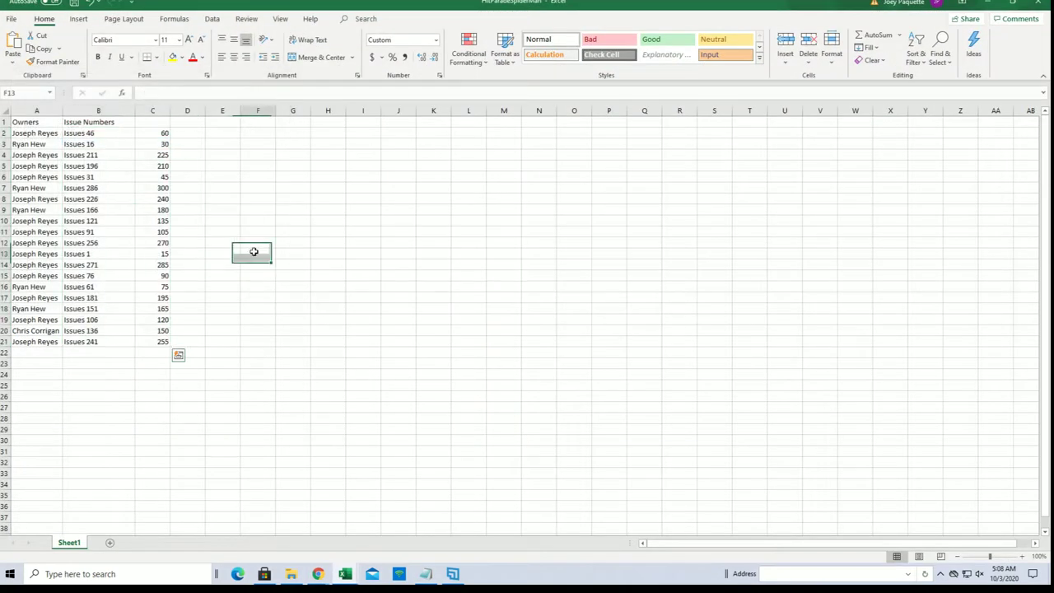
left_click(90, 2)
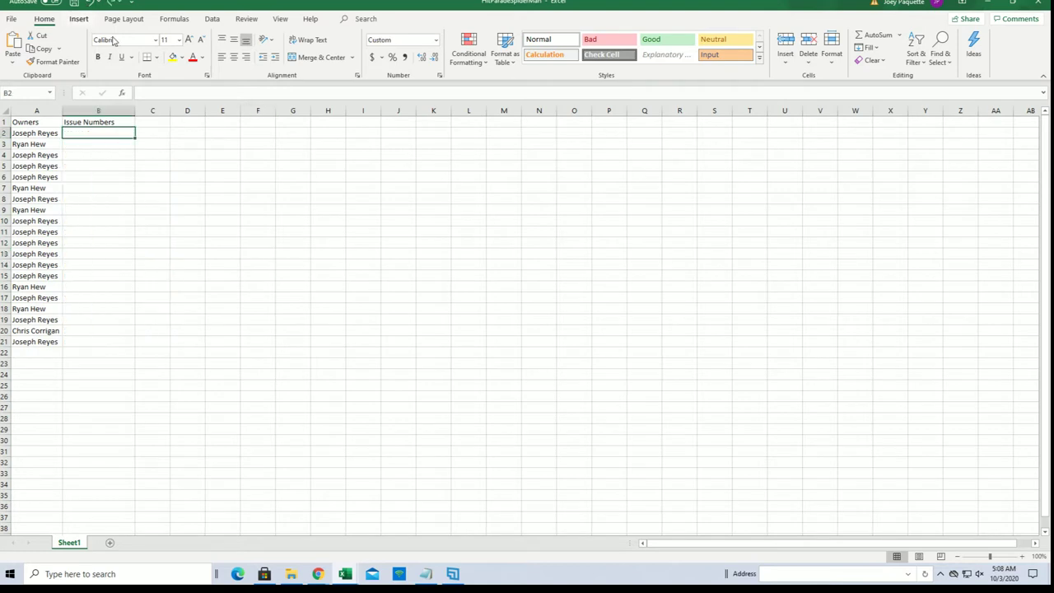
Paste the issue ranges into B2 in HTML format after another undone Unicode Text attempt
right_click(99, 134)
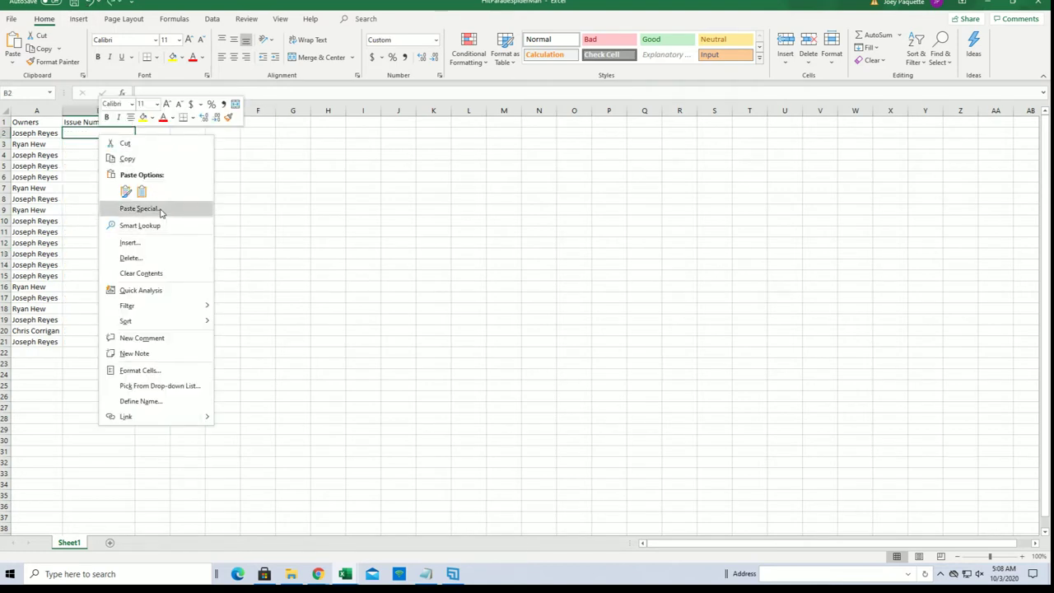
left_click(161, 211)
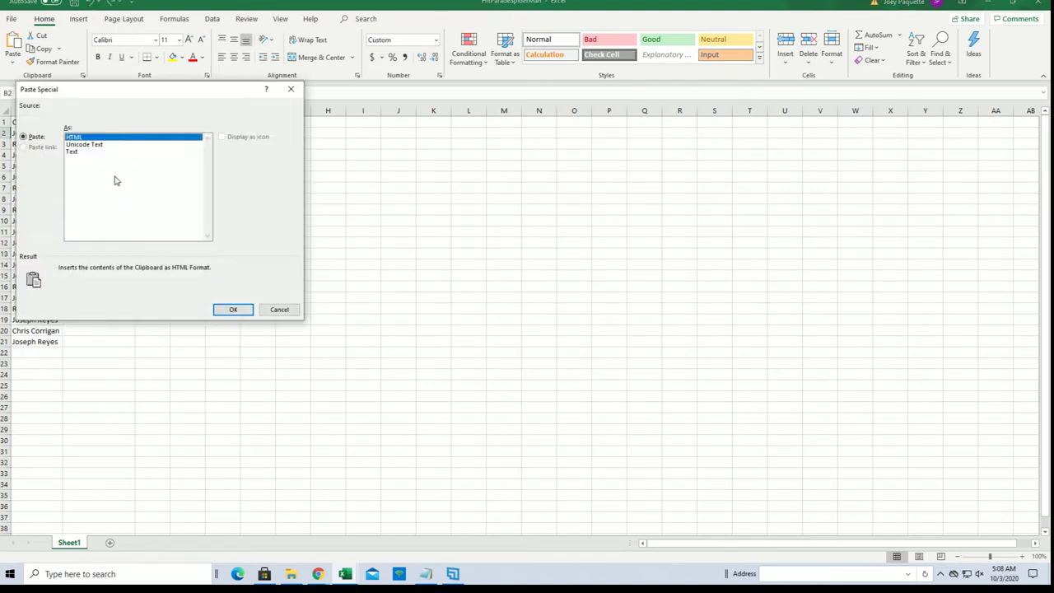
left_click(108, 145)
left_click(233, 310)
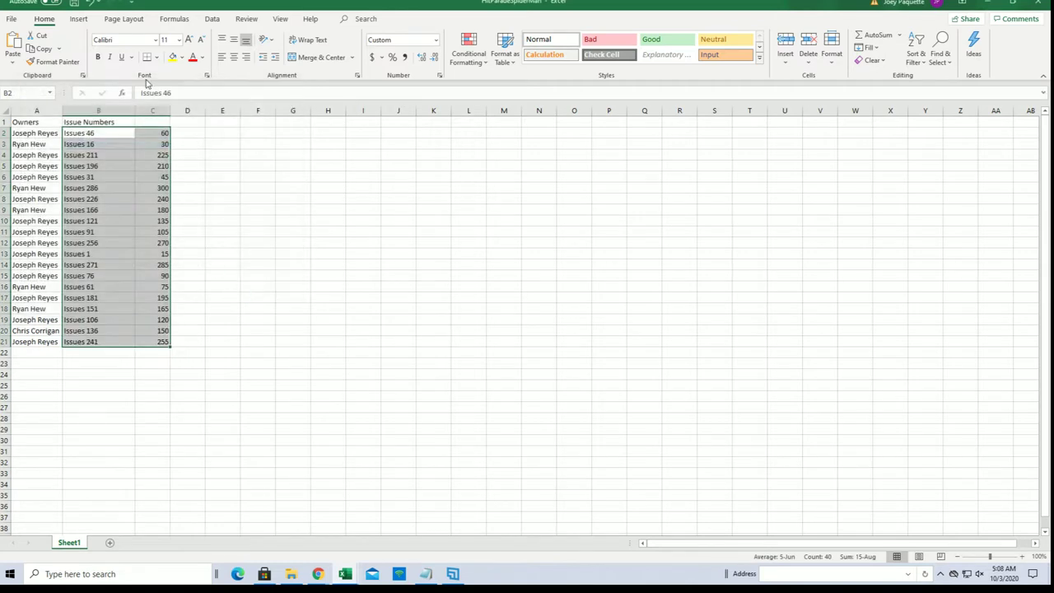
left_click(90, 5)
right_click(95, 132)
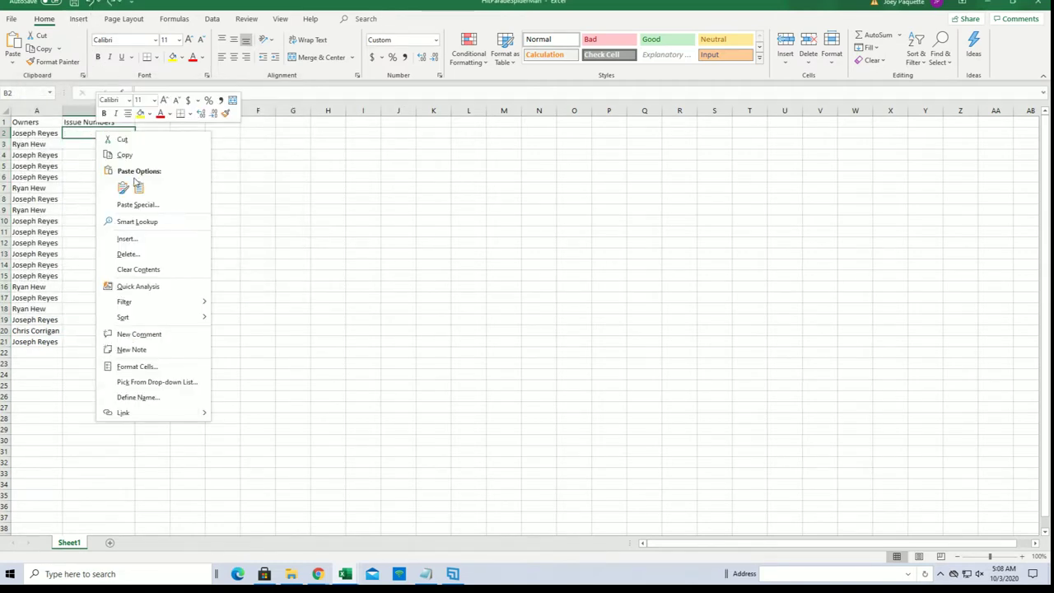
left_click(137, 204)
left_click(210, 297)
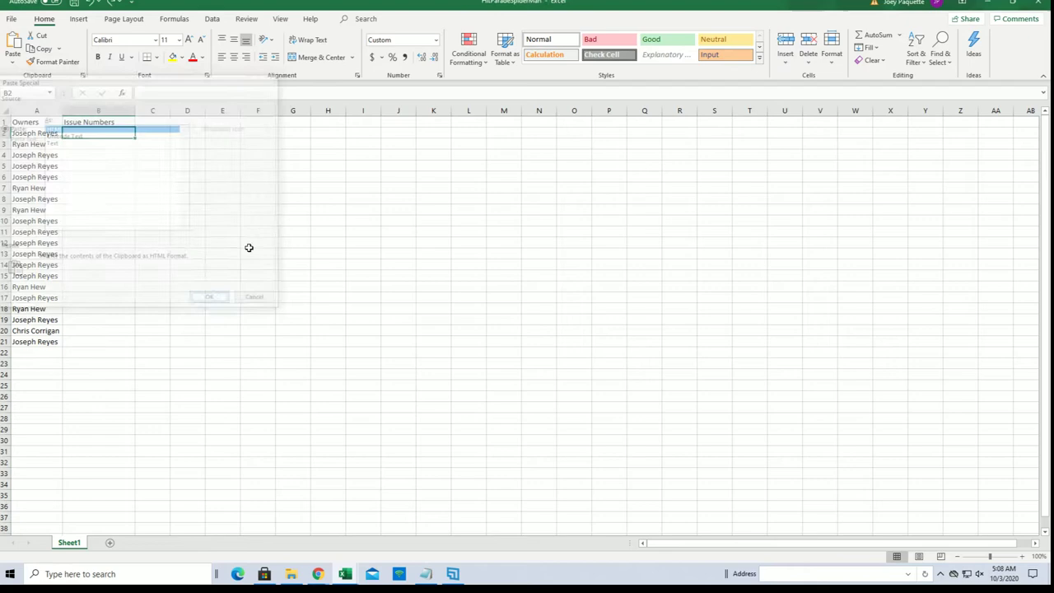
Make columns A and B bold with All Borders, and widen column B
left_click_drag(47, 109, 176, 111)
left_click(97, 56)
left_click(156, 57)
left_click(202, 164)
left_click(291, 178)
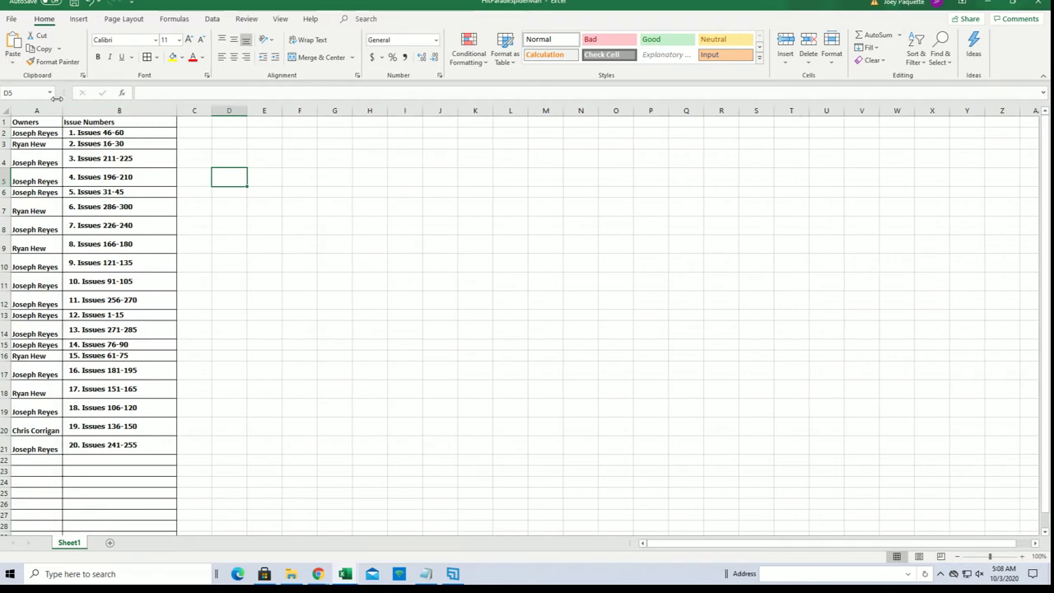
Keep columns A and B left-aligned and zoom the sheet to 140%
left_click_drag(38, 111, 124, 110)
left_click(231, 58)
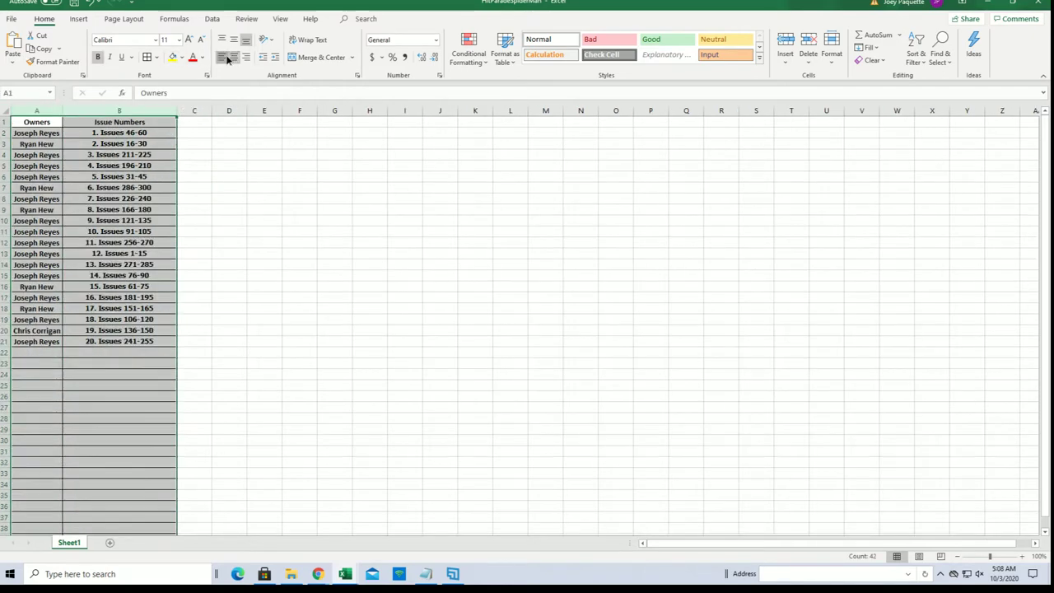
left_click(228, 60)
left_click(264, 132)
left_click(49, 134)
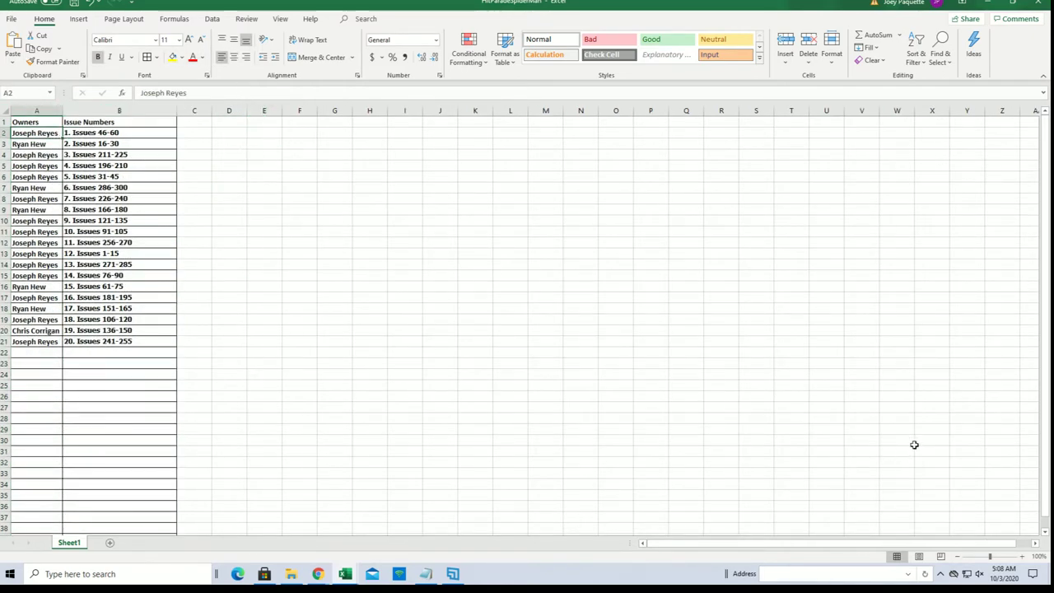
left_click(1022, 557)
left_click(1022, 556)
left_click(1022, 557)
left_click(1022, 557)
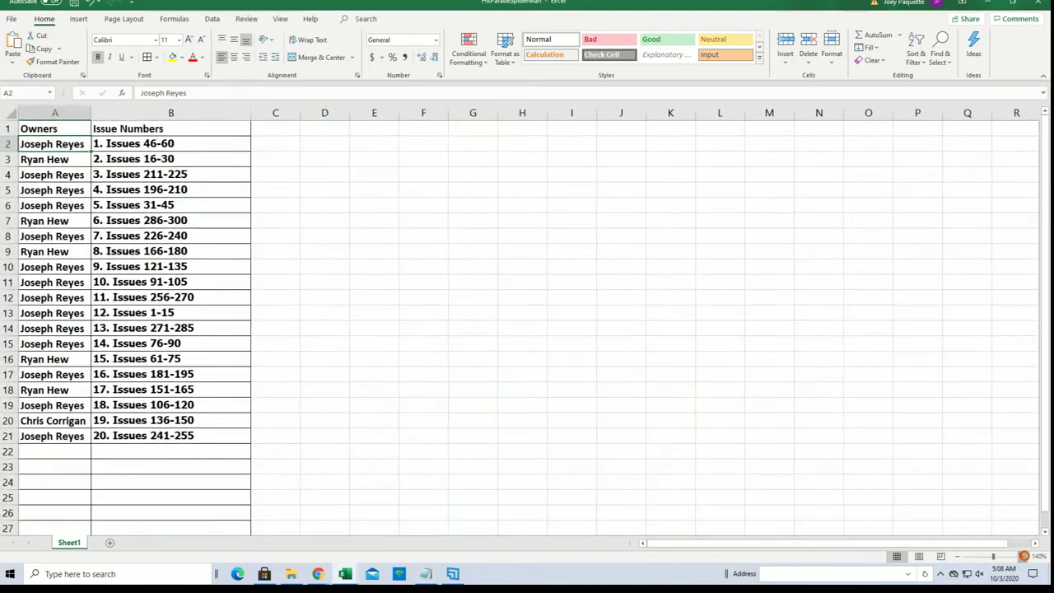
left_click(1022, 557)
left_click(1022, 557)
left_click(1022, 557)
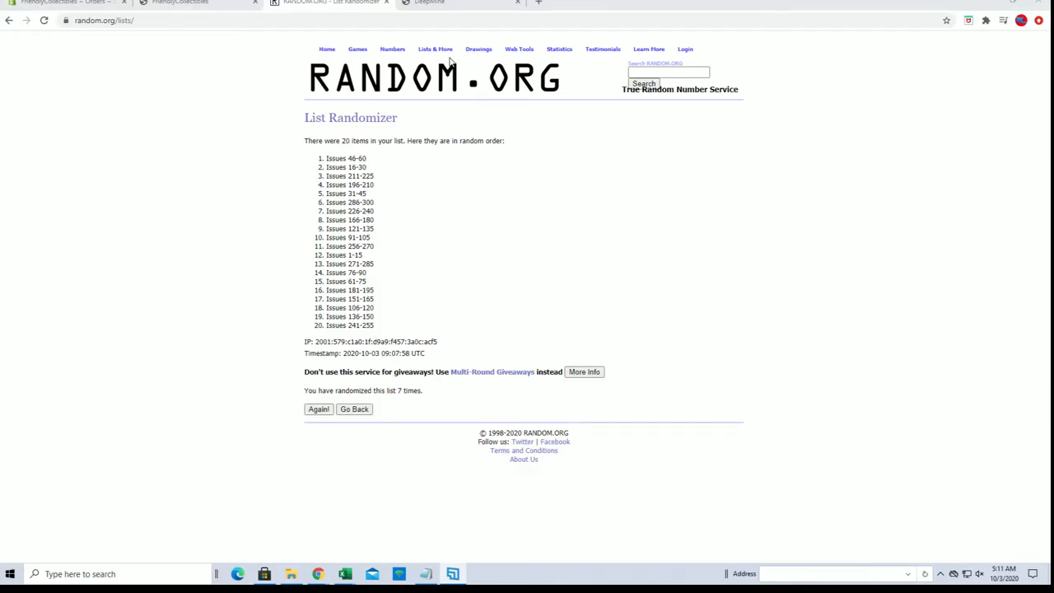
Paste the 20 owner names into a new List Randomizer form
mouse_move(436, 62)
left_click(433, 134)
right_click(349, 263)
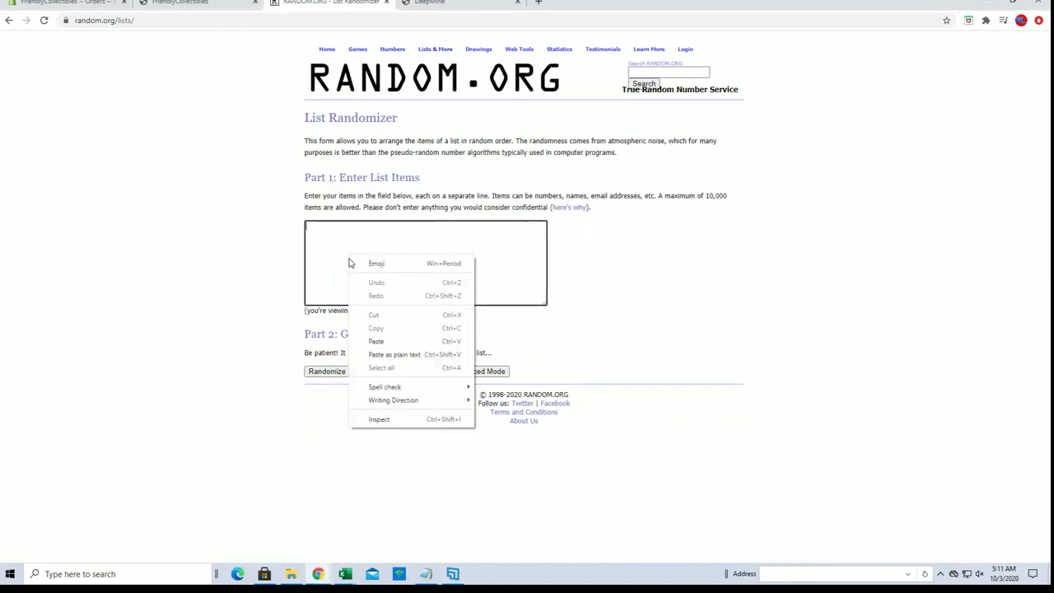
left_click(376, 341)
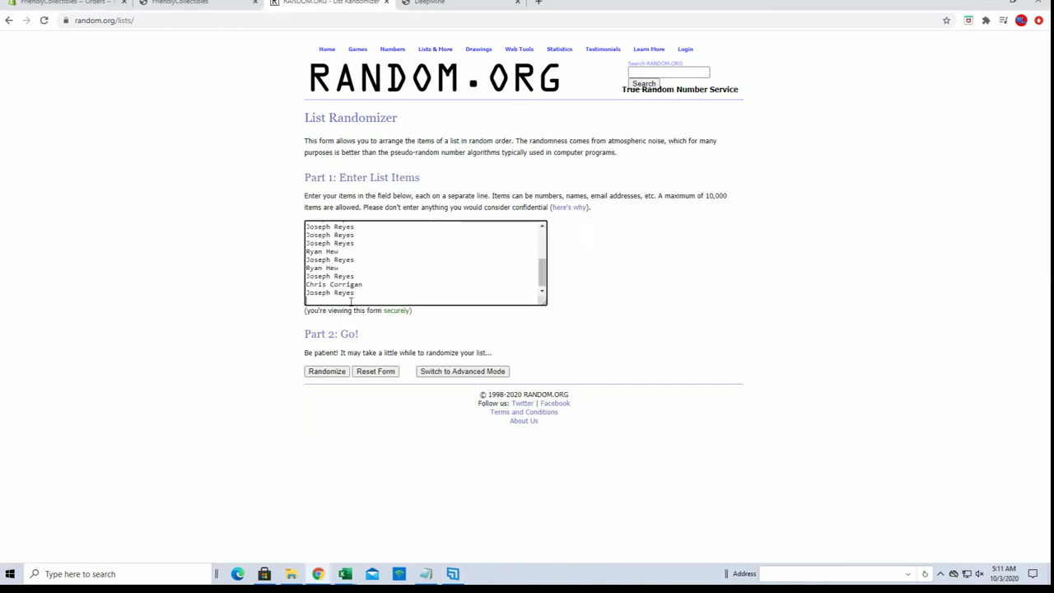
Randomize the owner names, reshuffling until seven rounds are reached
left_click(333, 373)
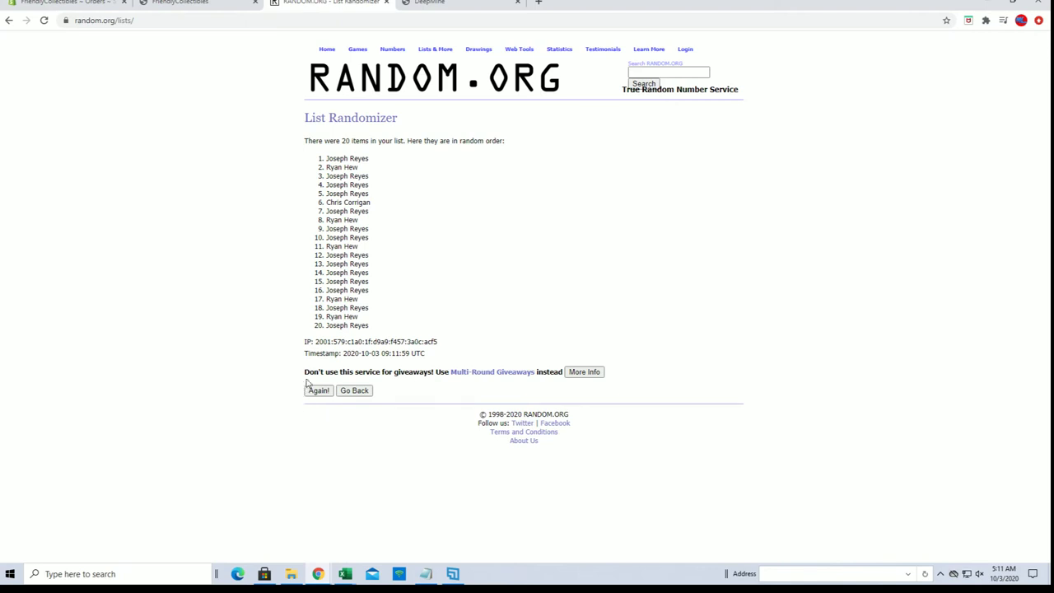
left_click(318, 392)
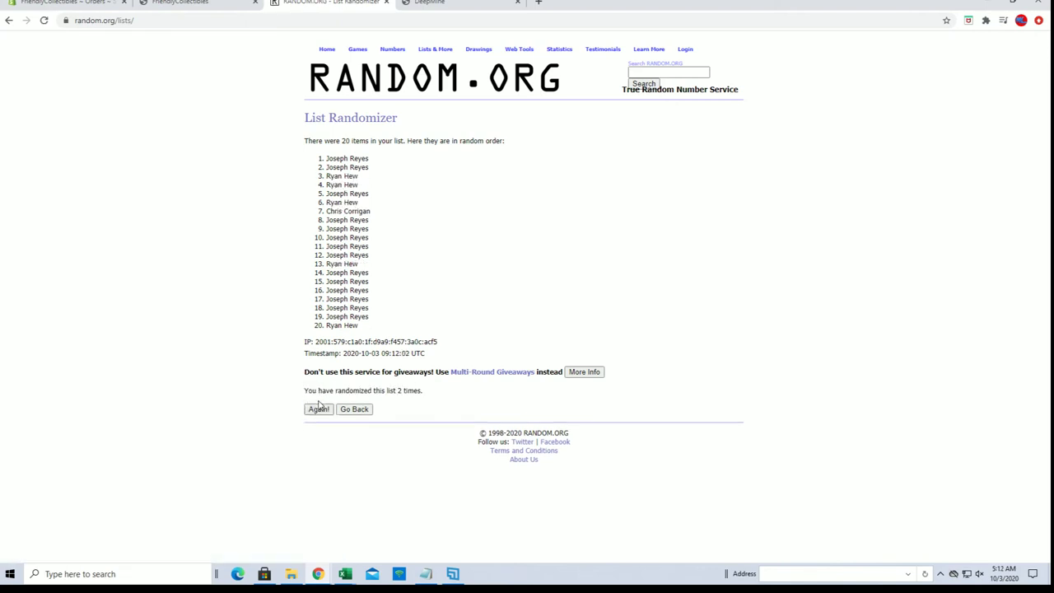
left_click(319, 409)
left_click(321, 410)
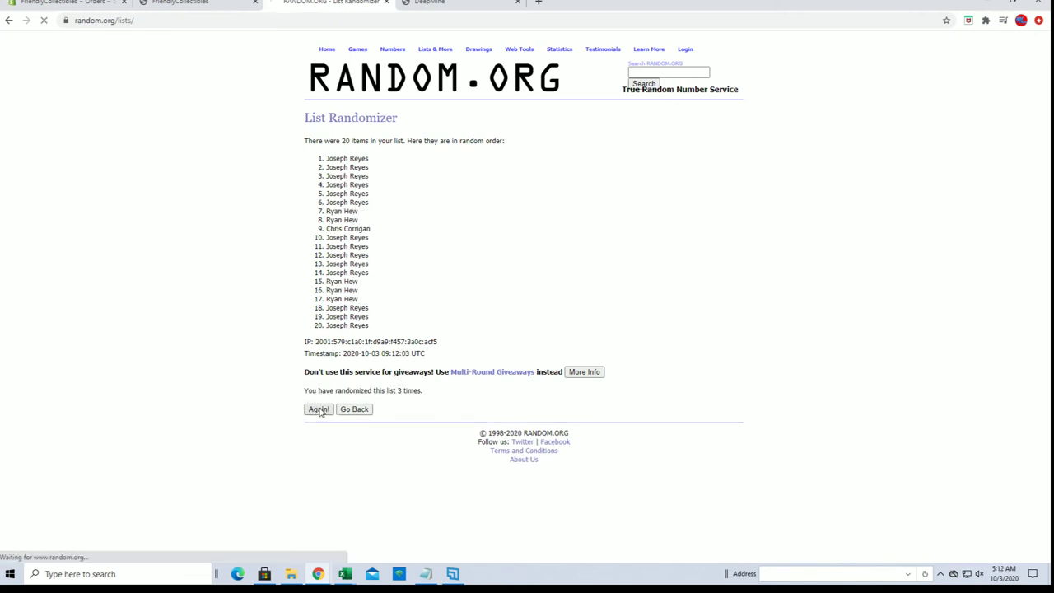
left_click(319, 410)
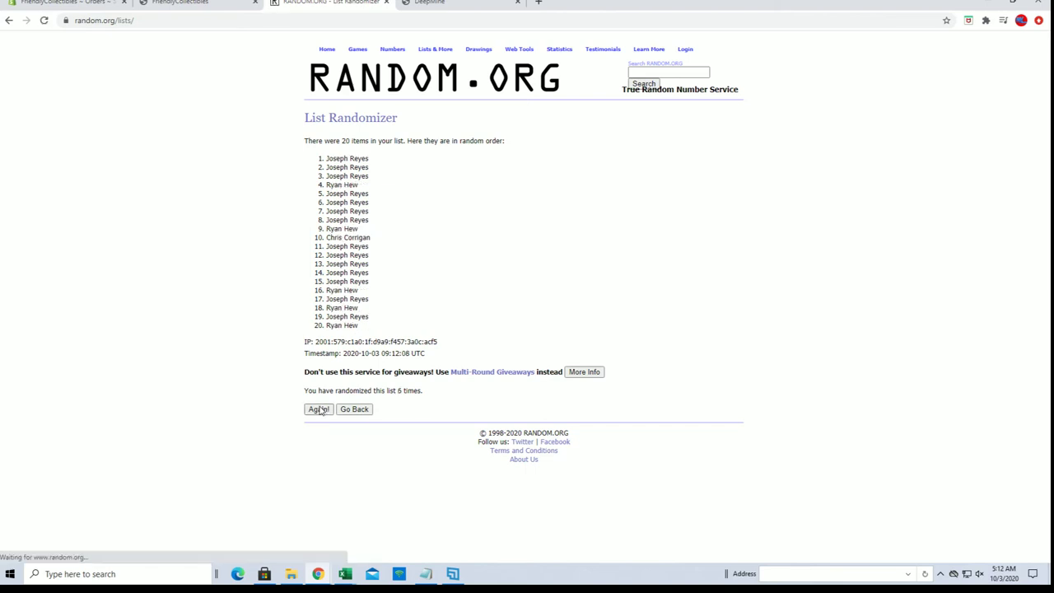
left_click(320, 410)
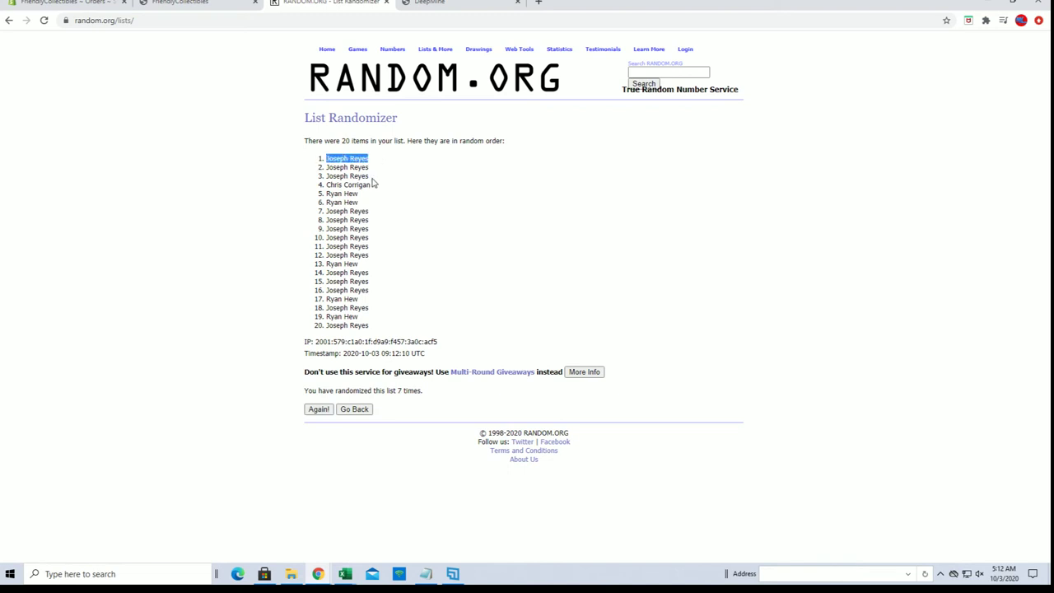
Zoom the browser page in to enlarge the results
left_click(1039, 18)
left_click(1008, 142)
left_click(210, 235)
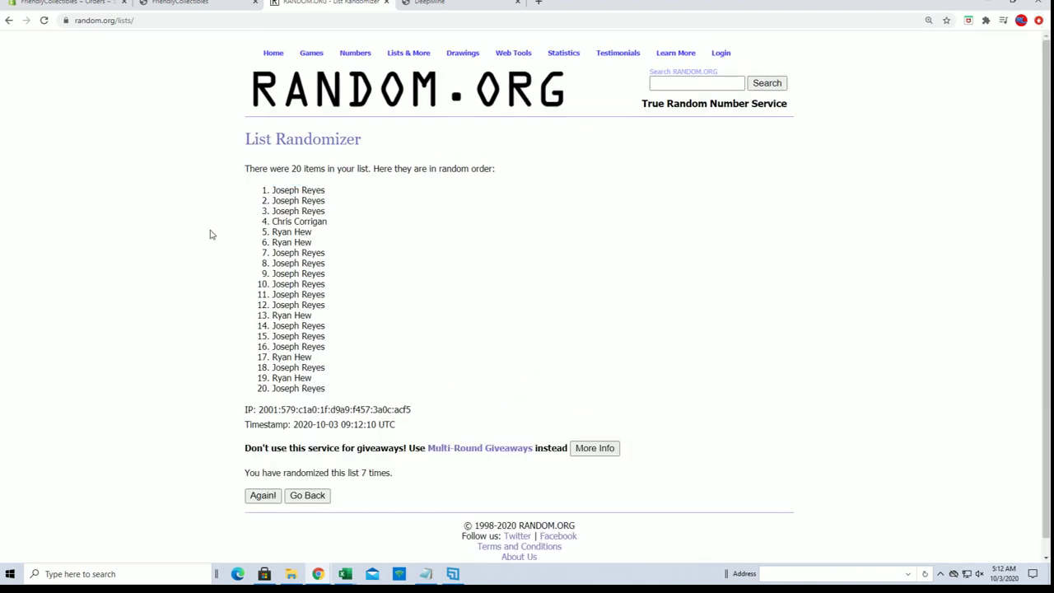